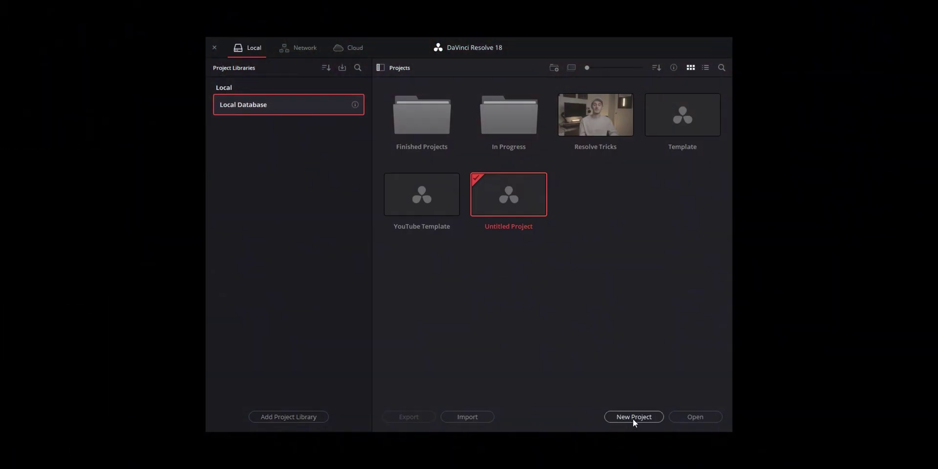
# - Type and revise a draft name in the Create New Project dialog
pyautogui.write('Template')
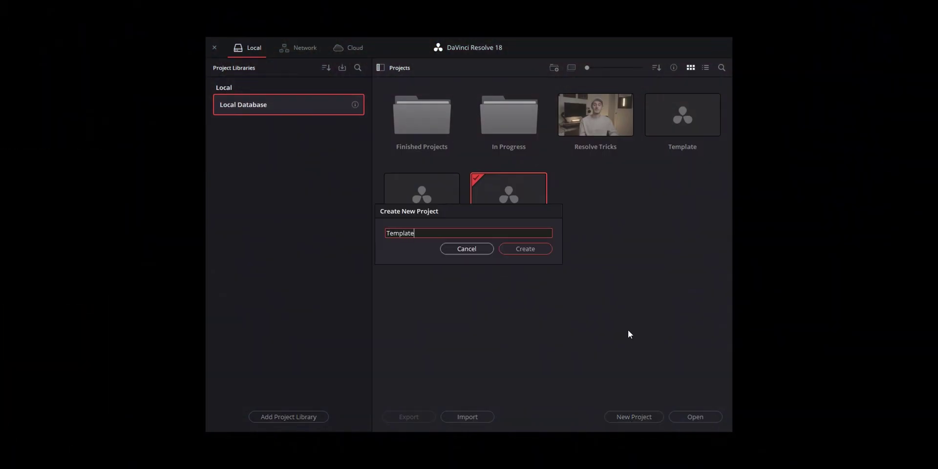
pyautogui.write(' for some stuff')
pyautogui.press('BackSpace')
pyautogui.press('BackSpace')
pyautogui.press('BackSpace')
pyautogui.press('BackSpace')
pyautogui.press('BackSpace')
pyautogui.press('BackSpace')
pyautogui.press('BackSpace')
pyautogui.press('BackSpace')
pyautogui.press('BackSpace')
pyautogui.press('BackSpace')
pyautogui.write('other stuff')
# - Cancel the new project and open the Template project instead
pyautogui.click(483, 250)
pyautogui.click(415, 202)
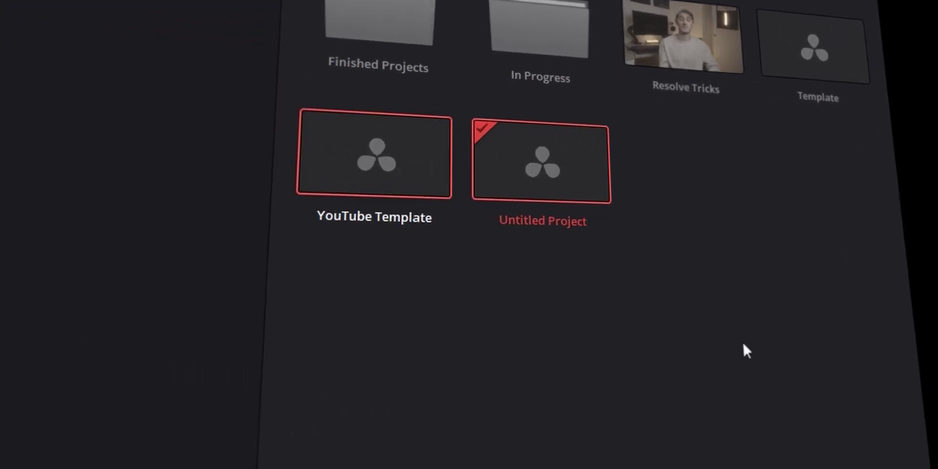
pyautogui.click(814, 74)
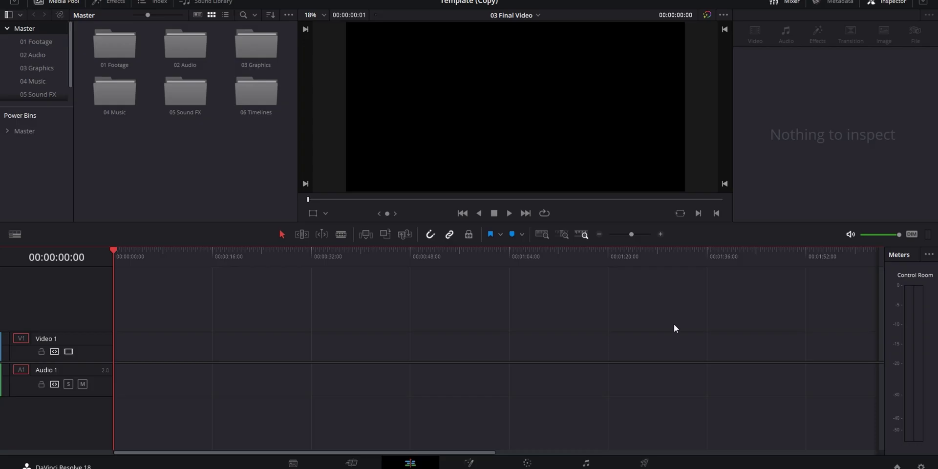
# - Review Master Settings, showing a 3840 x 1920 timeline at 23.976 fps
pyautogui.click(922, 466)
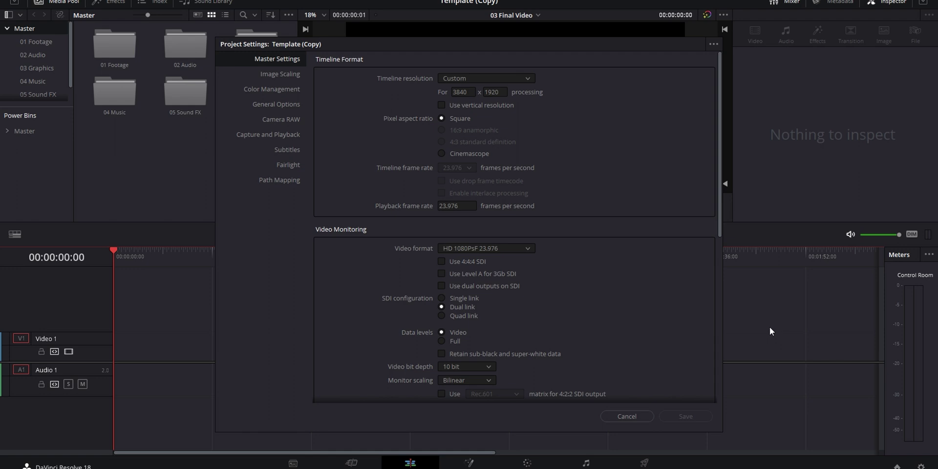
pyautogui.scroll(-8, 572, 249)
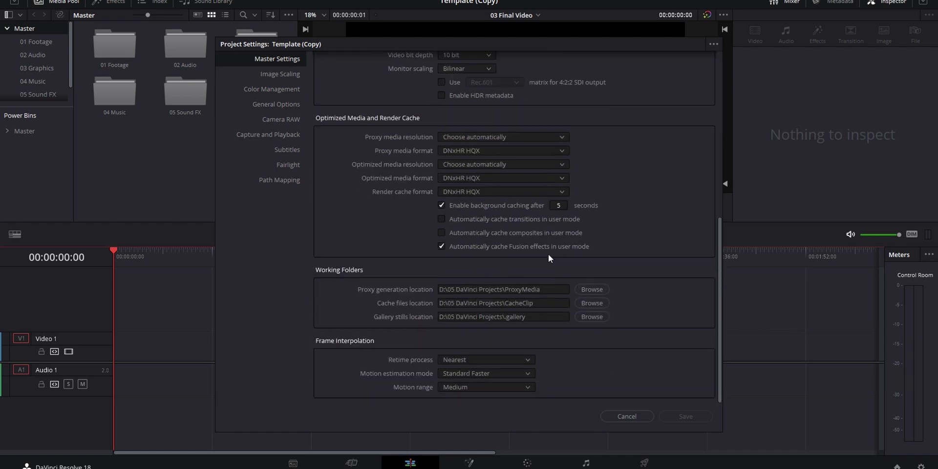
pyautogui.scroll(8, 549, 254)
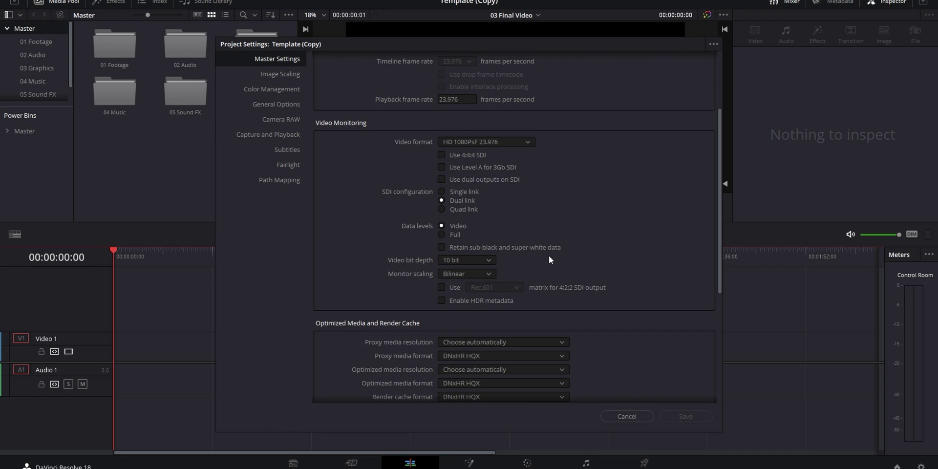
# - Close Project Settings and add two new bins, Bin 7 and Bin 8, to the Master bin
pyautogui.press('Escape')
pyautogui.rightClick(143, 152)
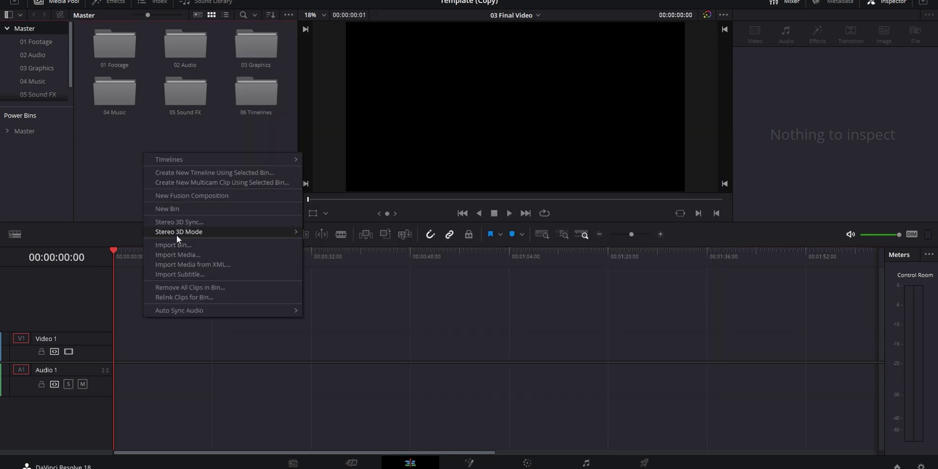
pyautogui.click(175, 211)
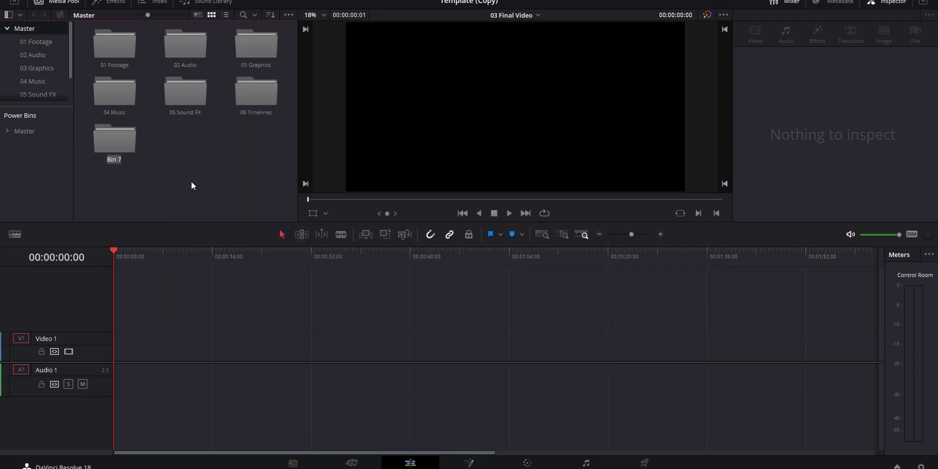
pyautogui.rightClick(151, 134)
pyautogui.click(187, 191)
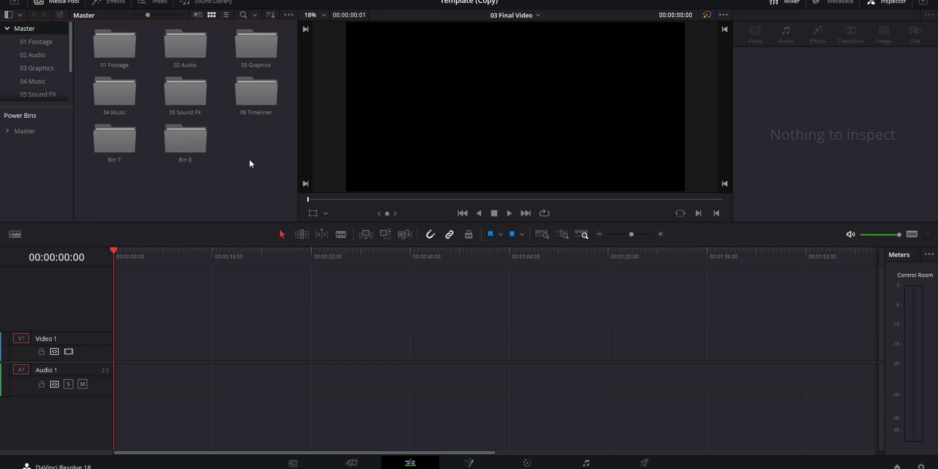
pyautogui.rightClick(249, 159)
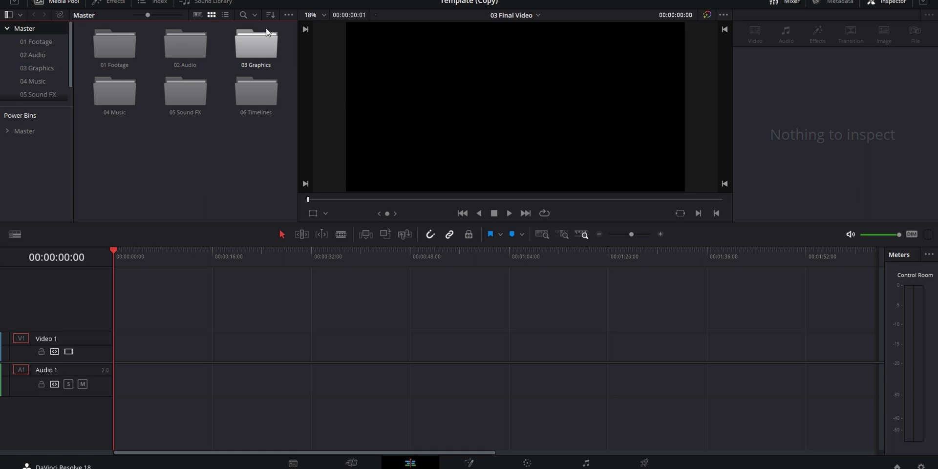
# - Check the Media Pool sort options without changes, then open the 06 Timelines bin
pyautogui.click(271, 15)
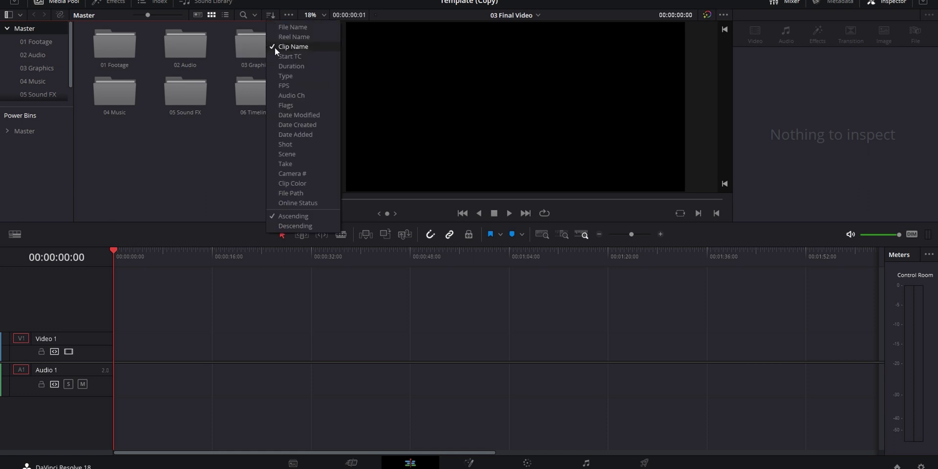
pyautogui.click(240, 163)
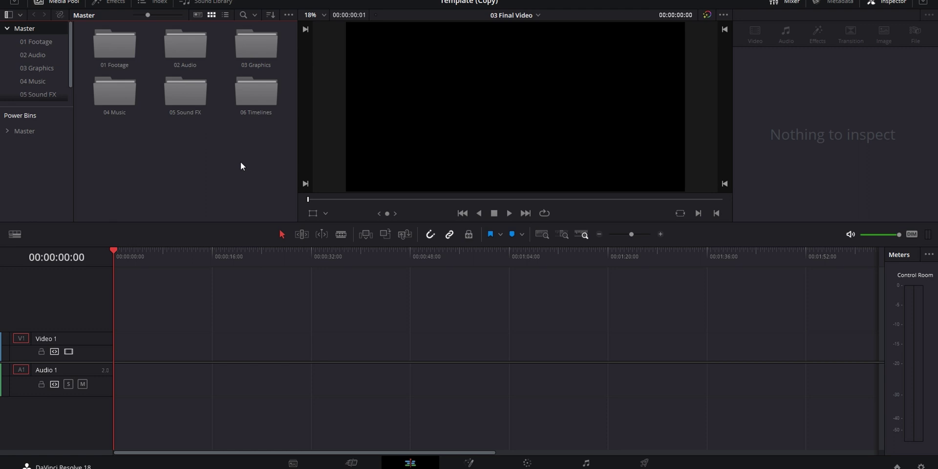
pyautogui.doubleClick(251, 96)
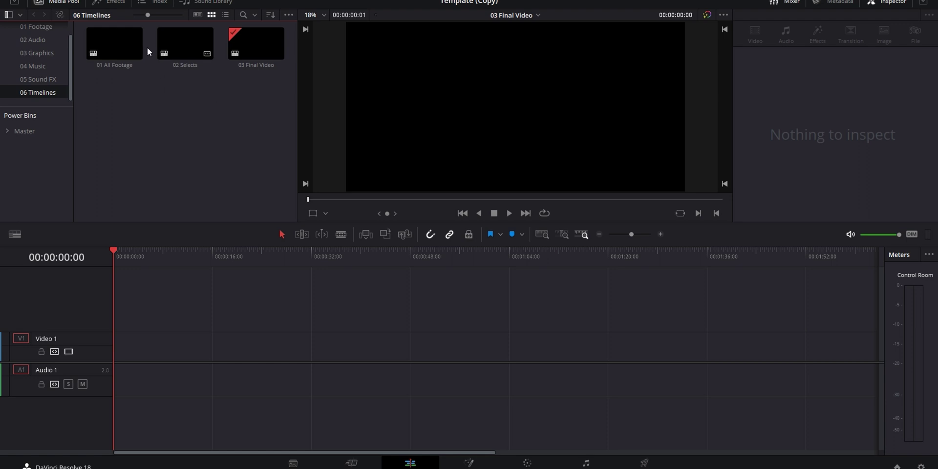
# - Add V2 and V3 video tracks and a mono A2 audio track to the timeline
pyautogui.click(112, 50)
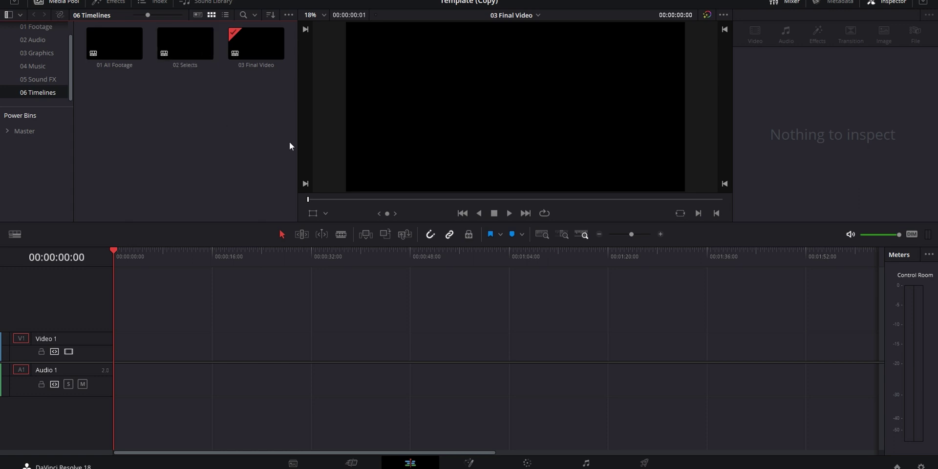
pyautogui.rightClick(60, 282)
pyautogui.click(73, 287)
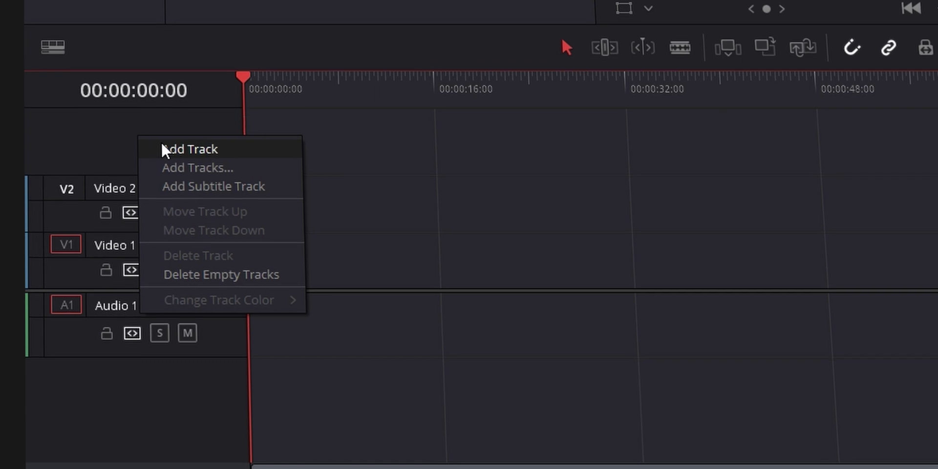
pyautogui.click(165, 149)
pyautogui.rightClick(98, 313)
pyautogui.moveTo(287, 210)
pyautogui.click(328, 200)
# - Rename the tracks BG Music, Vocals, A-Roll, B-Roll and Graphics
pyautogui.doubleClick(149, 372)
pyautogui.write('BG Music')
pyautogui.press('Return')
pyautogui.doubleClick(136, 307)
pyautogui.write('Vocals')
pyautogui.doubleClick(133, 244)
pyautogui.write('A-Roll')
pyautogui.doubleClick(132, 188)
pyautogui.write('B-Roll')
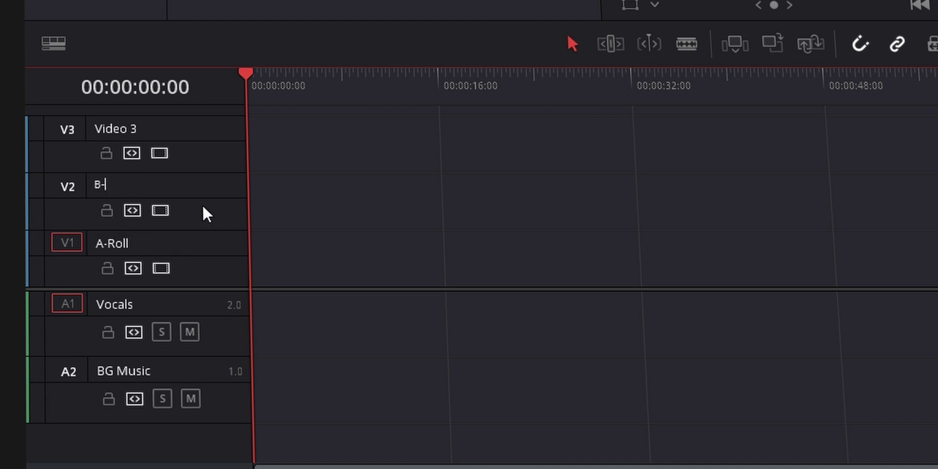
pyautogui.doubleClick(115, 129)
pyautogui.write('Graphics')
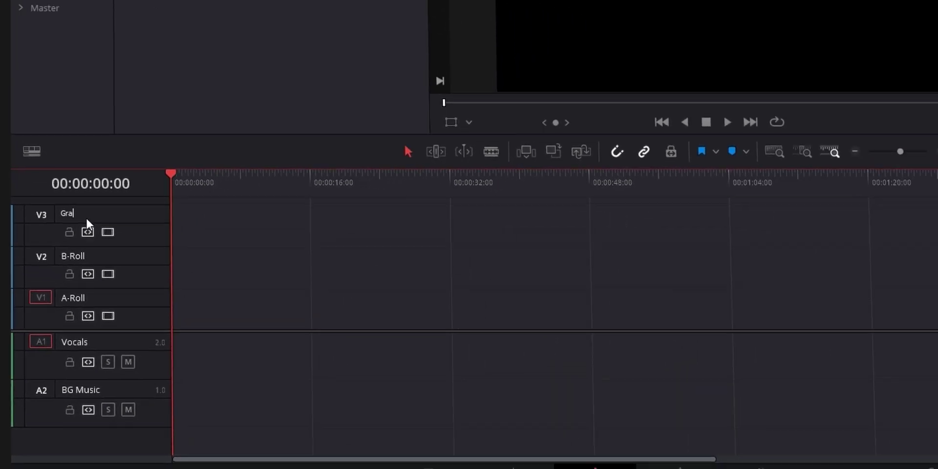
pyautogui.press('Return')
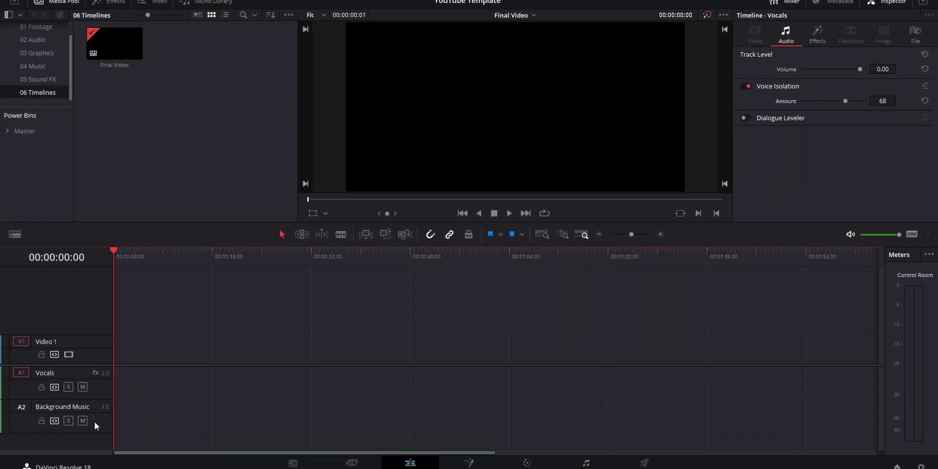
# - Select the Background Music track to inspect its audio settings
pyautogui.click(96, 423)
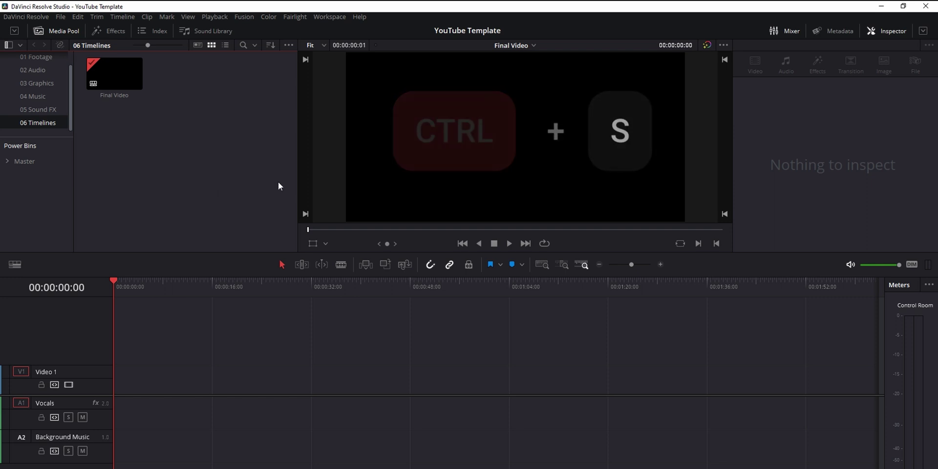
# - From the Project Manager, open the Template project with Open in Read Only Mode
pyautogui.click(926, 6)
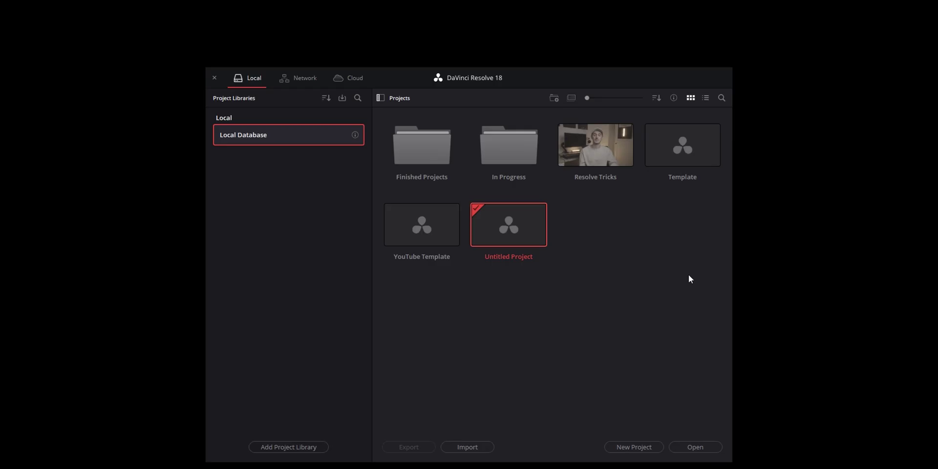
pyautogui.rightClick(671, 140)
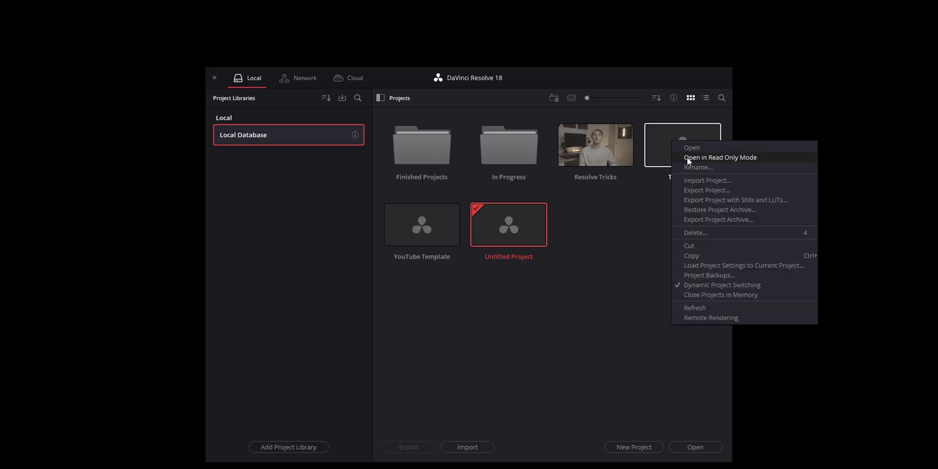
pyautogui.click(687, 157)
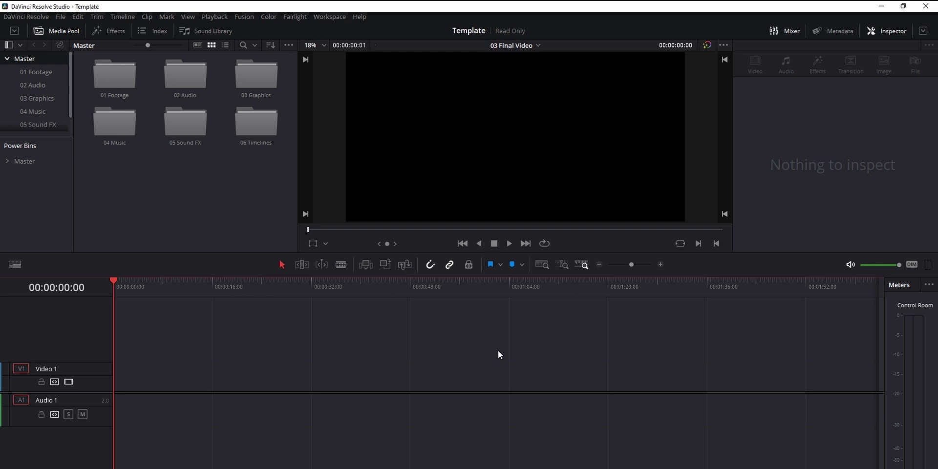
# - Save the read-only template as 'New Project' and bring up the Project Manager
pyautogui.hotkey('ctrl', 'shift', 's')
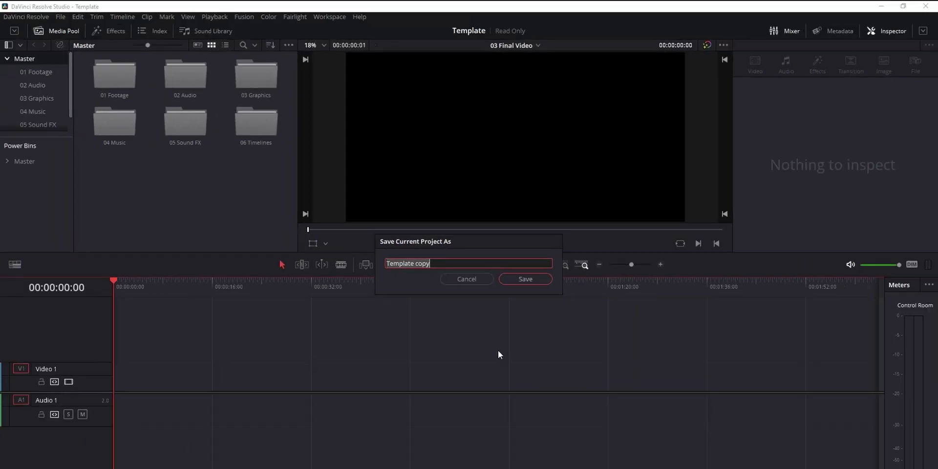
pyautogui.write('N')
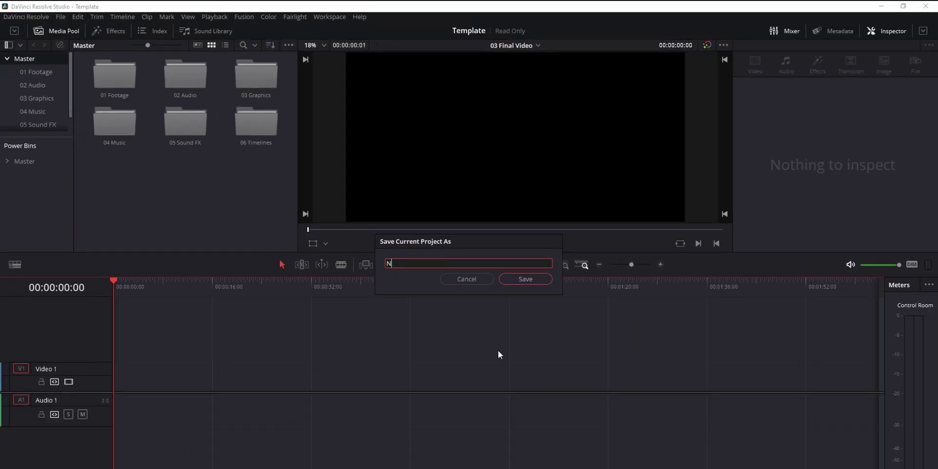
pyautogui.write('ew Project')
pyautogui.click(530, 278)
pyautogui.hotkey('shift', '1')
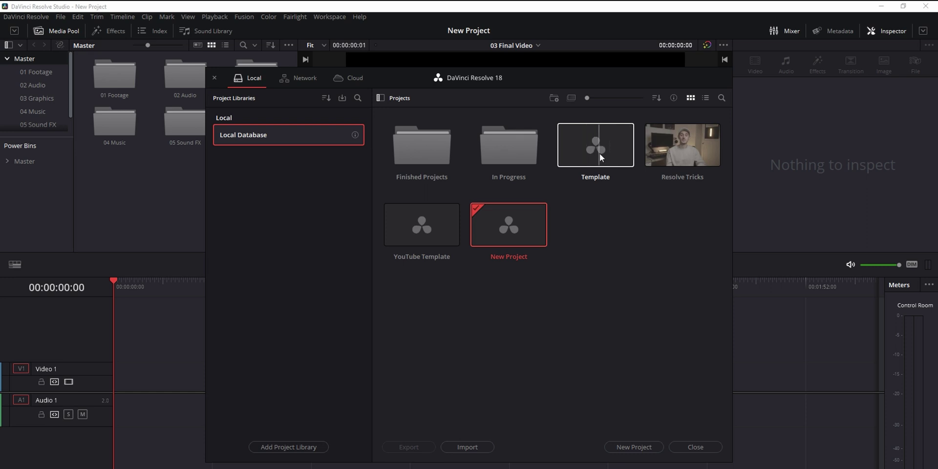
# - Browse the 01 Footage and 06 Timelines bins, then right-click the Project Manager's project list
pyautogui.hotkey('shift', '1')
pyautogui.click(39, 70)
pyautogui.click(28, 58)
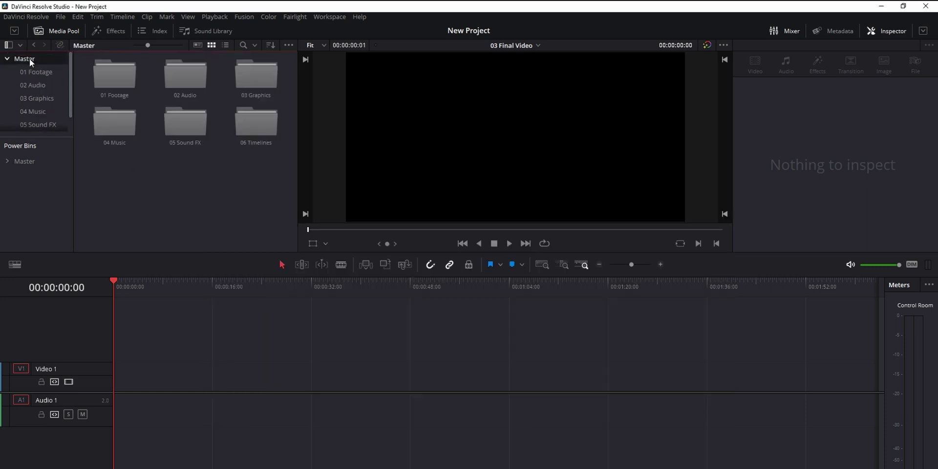
pyautogui.scroll(-1, 57, 110)
pyautogui.click(47, 122)
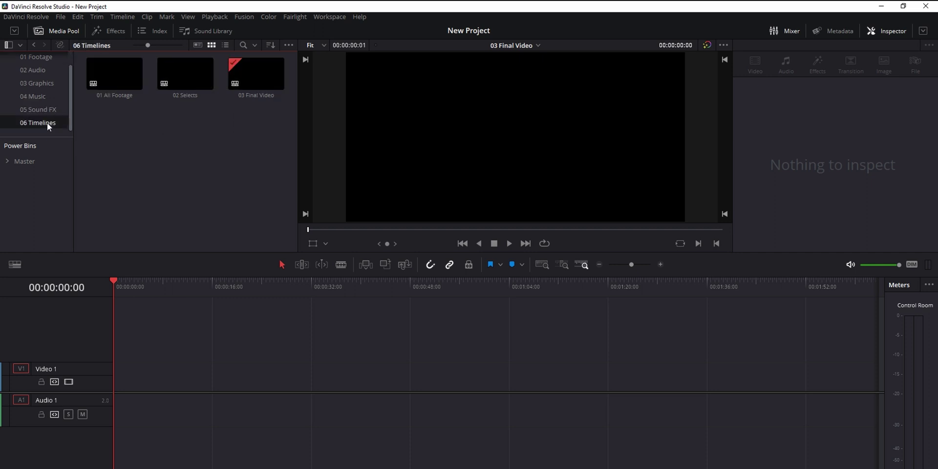
pyautogui.scroll(2, 39, 84)
pyautogui.click(34, 72)
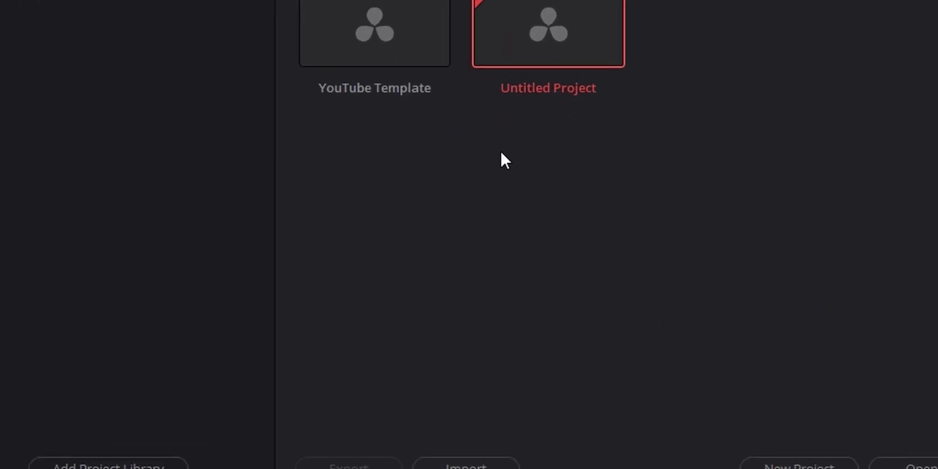
pyautogui.rightClick(485, 258)
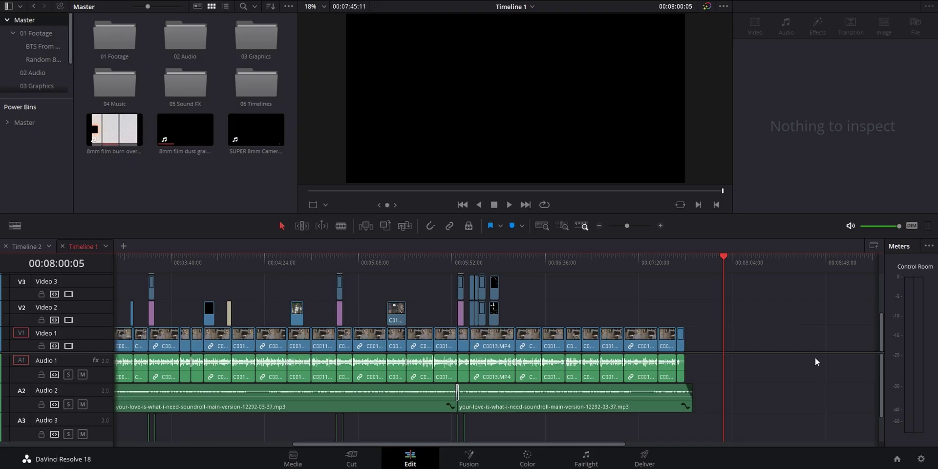
# - Load the AllTrails Spec project from the Project Manager
pyautogui.click(897, 459)
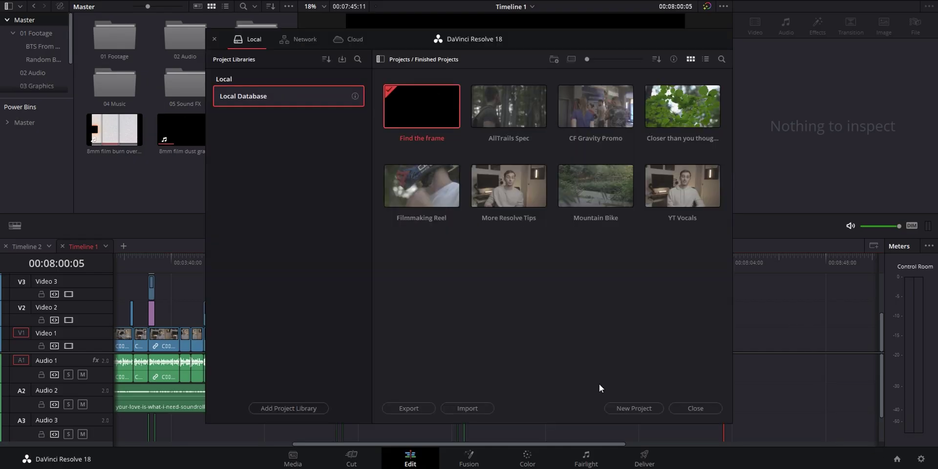
pyautogui.doubleClick(503, 110)
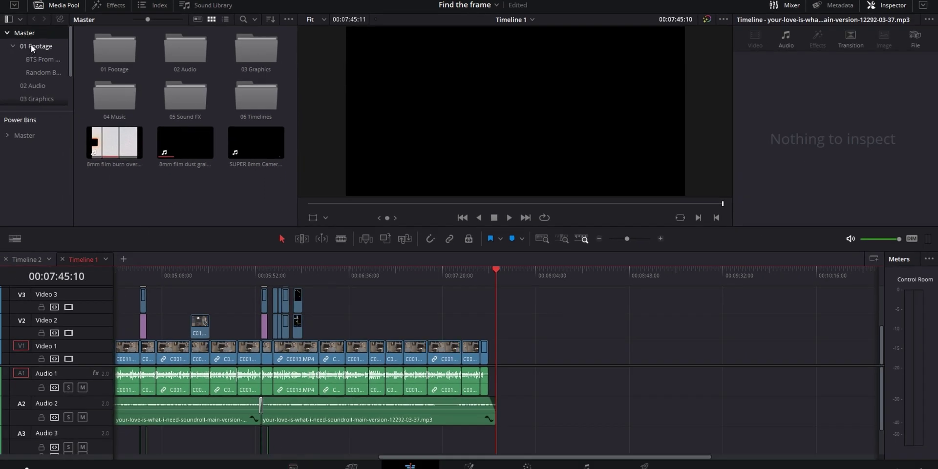
# - Browse the 01 Footage bin and its BTS subfolder, then return to the Master bin
pyautogui.doubleClick(122, 42)
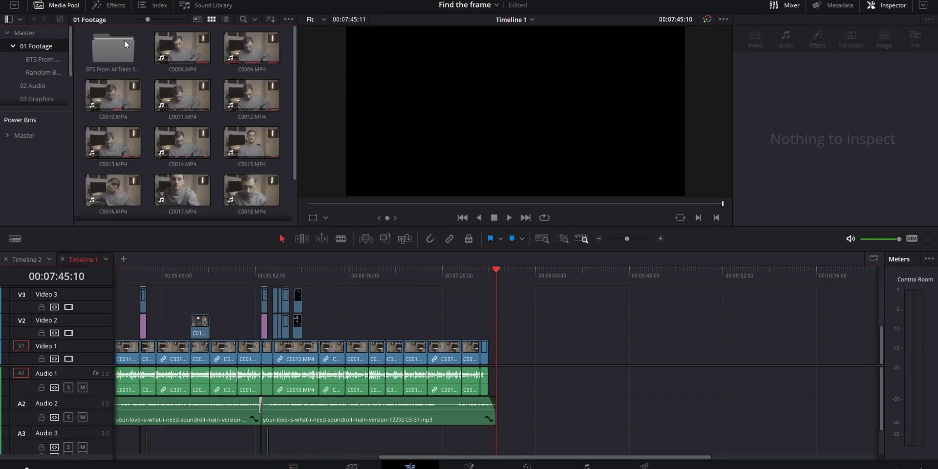
pyautogui.doubleClick(113, 47)
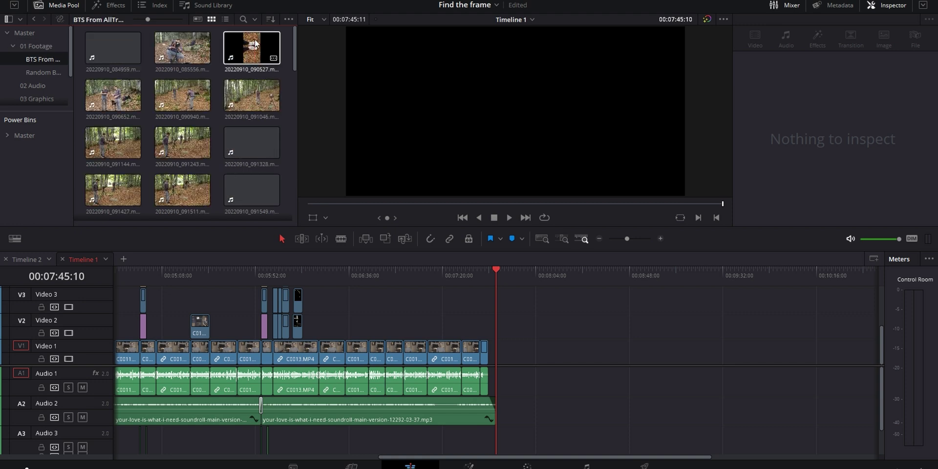
pyautogui.scroll(-5, 247, 98)
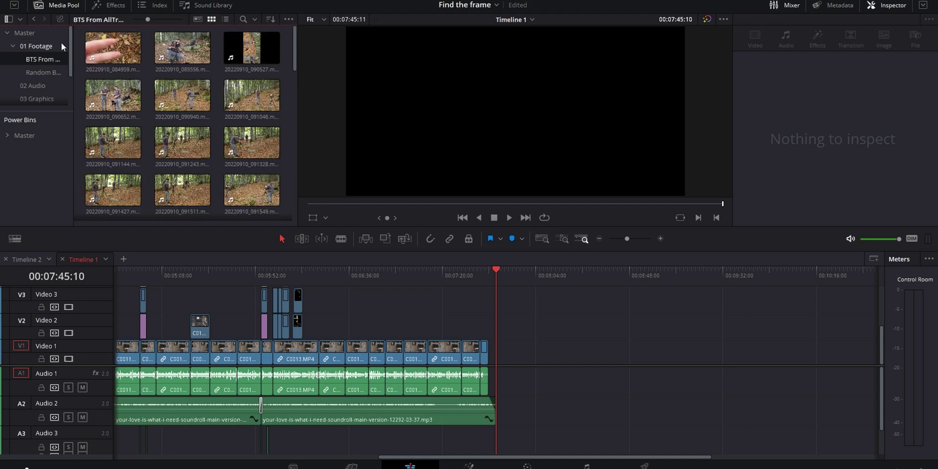
pyautogui.click(42, 37)
pyautogui.click(576, 319)
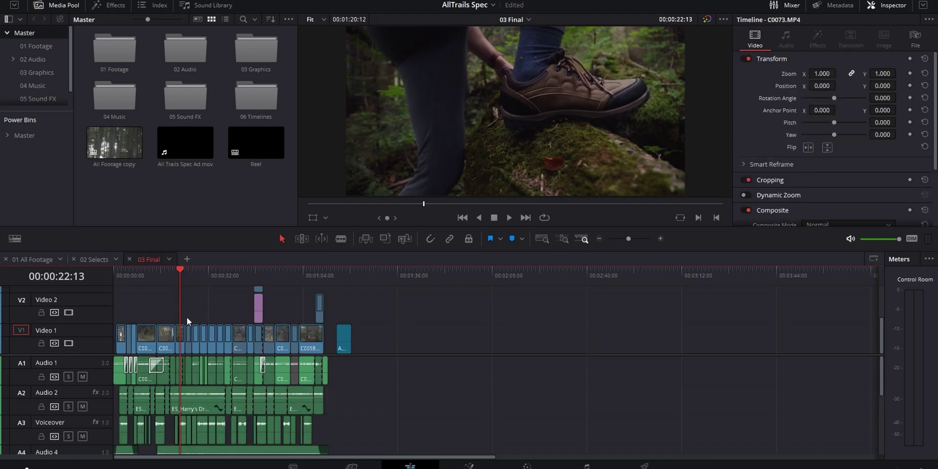
# - Copy a run of Video 1 clips and paste them further along the 03 Final timeline
pyautogui.moveTo(183, 323); pyautogui.dragTo(213, 342)
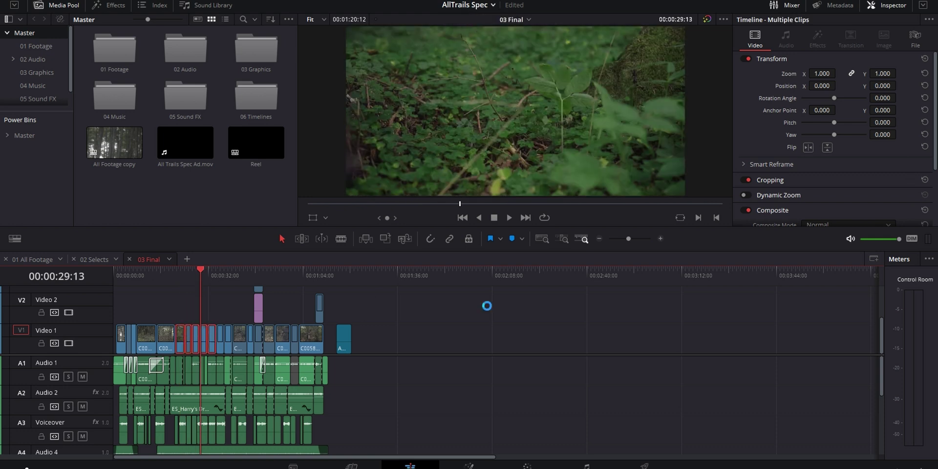
pyautogui.click(555, 274)
pyautogui.hotkey('ctrl', 'v')
pyautogui.click(572, 274)
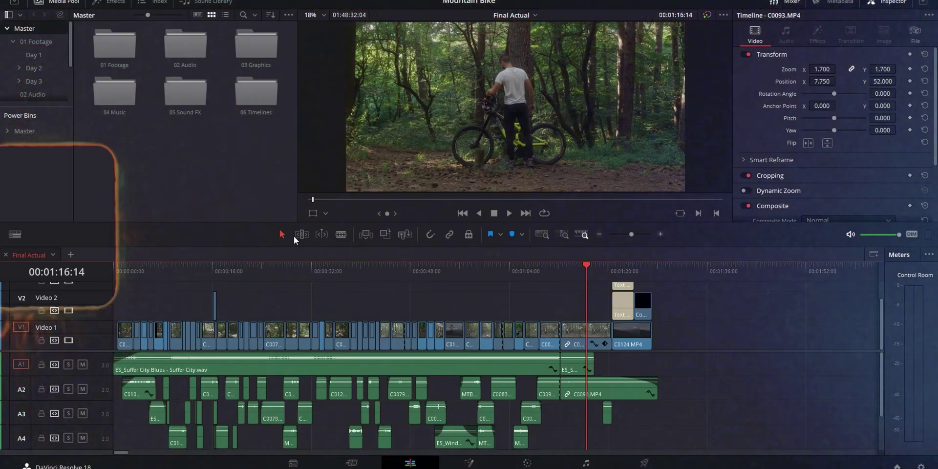
# - Enable 'Always highlight current clip in the media pool' in User > Editing preferences, save, then select clip C0093
pyautogui.click(20, 1)
pyautogui.click(59, 35)
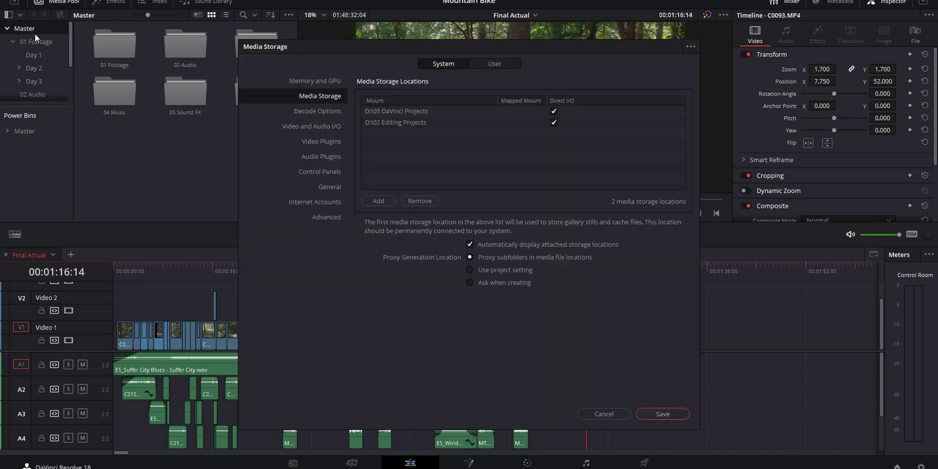
pyautogui.click(514, 63)
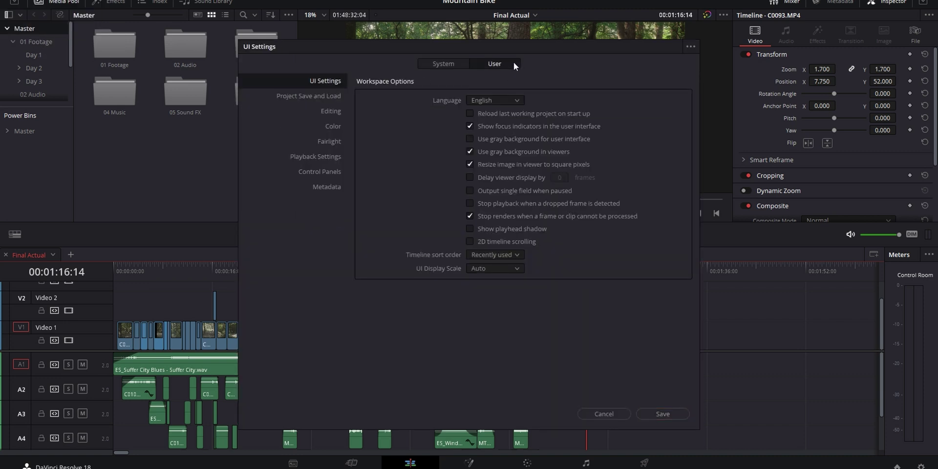
pyautogui.click(330, 111)
pyautogui.scroll(-5, 640, 195)
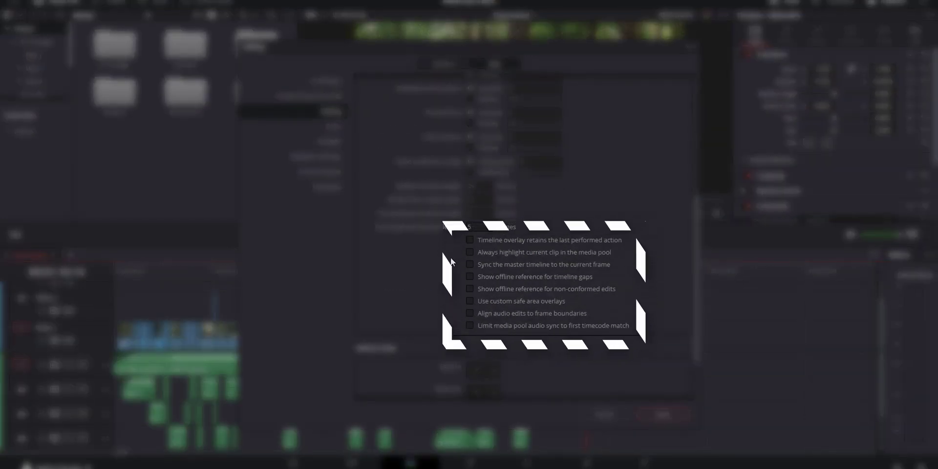
pyautogui.click(469, 252)
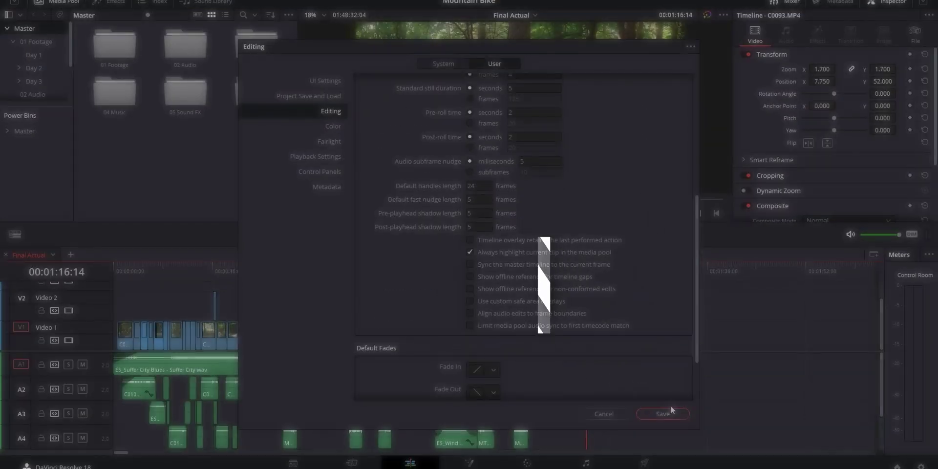
pyautogui.click(663, 414)
pyautogui.click(576, 330)
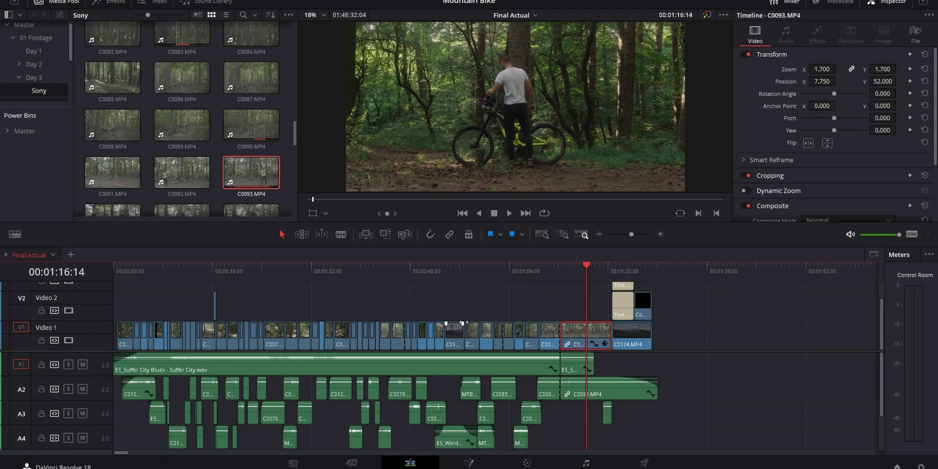
# - Select timeline clips C0121 and C0093 to check their media pool highlighting, then pick C0092
pyautogui.click(452, 331)
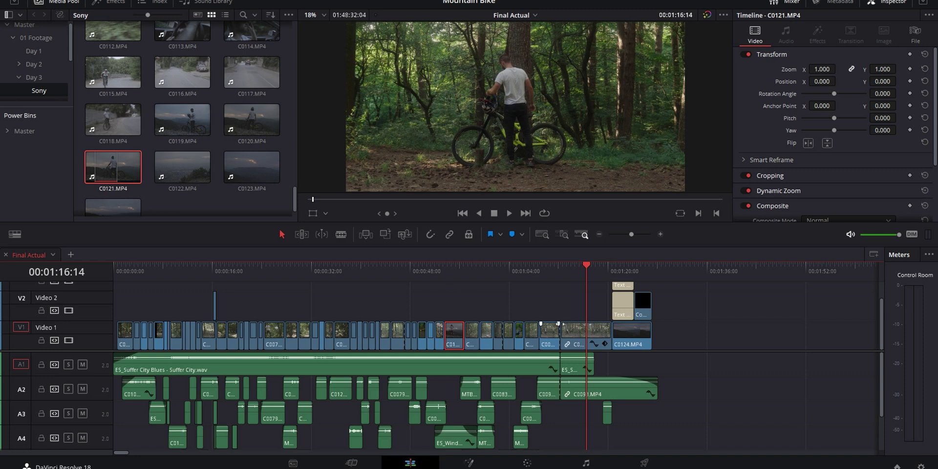
pyautogui.click(574, 329)
pyautogui.scroll(2, 287, 121)
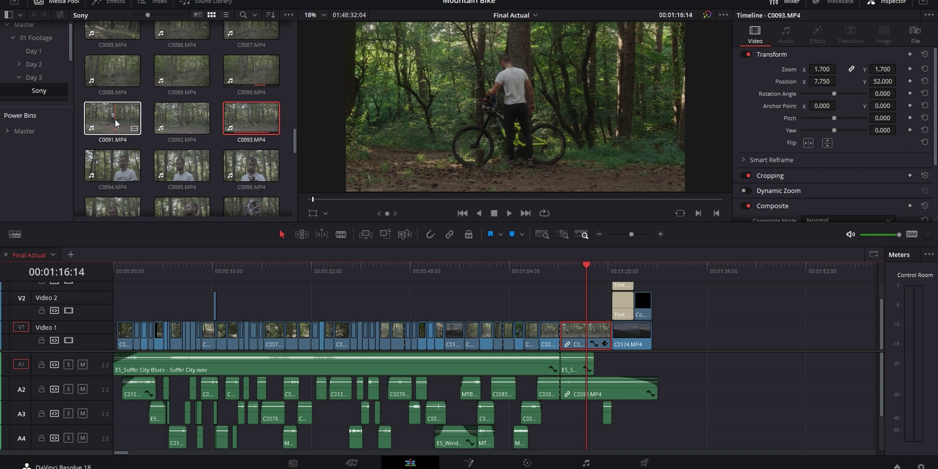
pyautogui.click(173, 115)
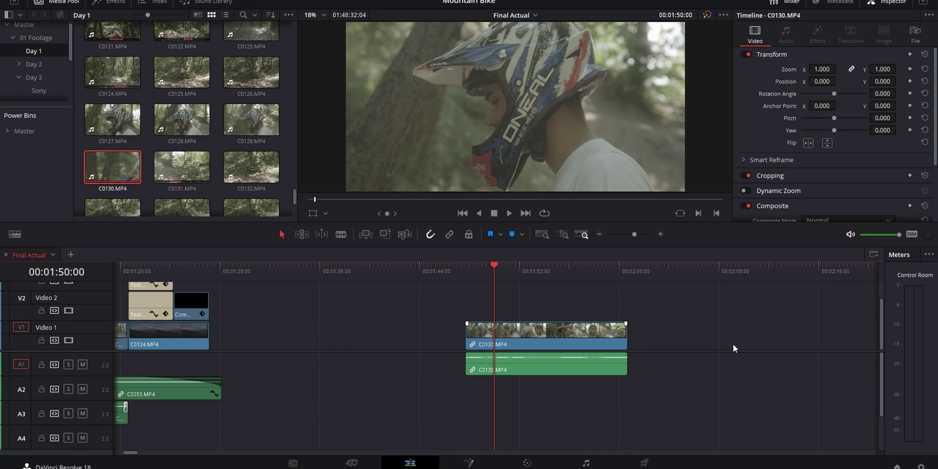
# - Match-frame C0130 to its source, then delete its shifted audio and an extra C0130 copy
pyautogui.click(567, 329)
pyautogui.press('f')
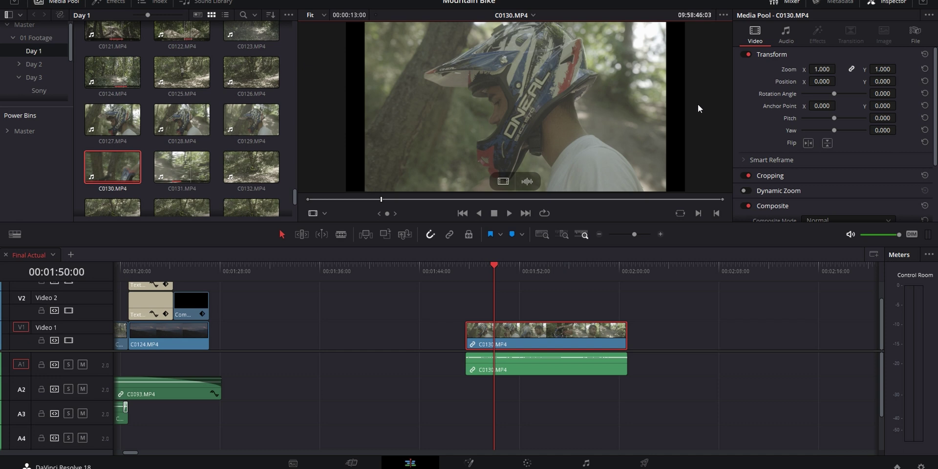
pyautogui.moveTo(576, 368); pyautogui.dragTo(599, 366)
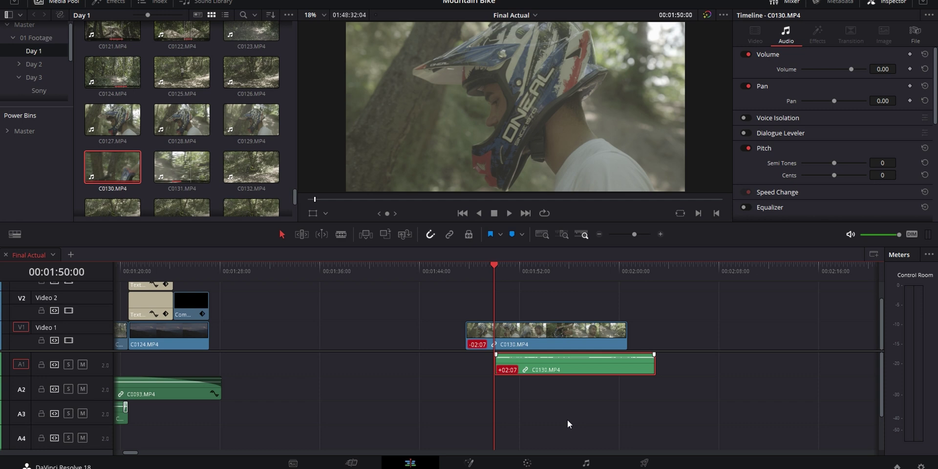
pyautogui.click(560, 368)
pyautogui.press('Delete')
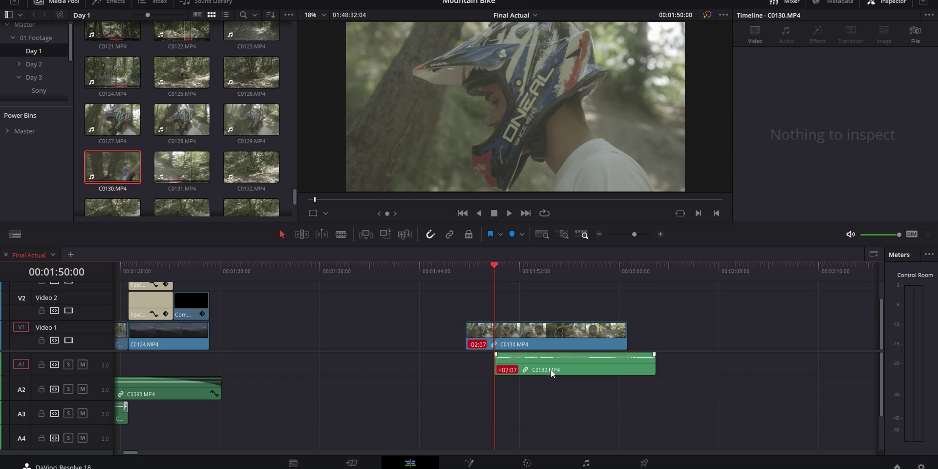
pyautogui.moveTo(108, 177); pyautogui.dragTo(654, 338)
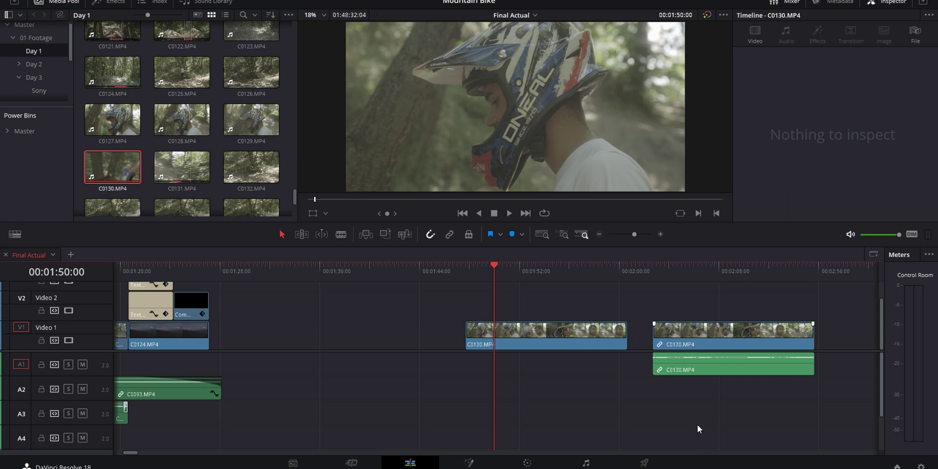
pyautogui.press('Delete')
# - Add C0130 as video-only on Video 1 and audio-only on Audio 1, aligned beneath it
pyautogui.doubleClick(566, 336)
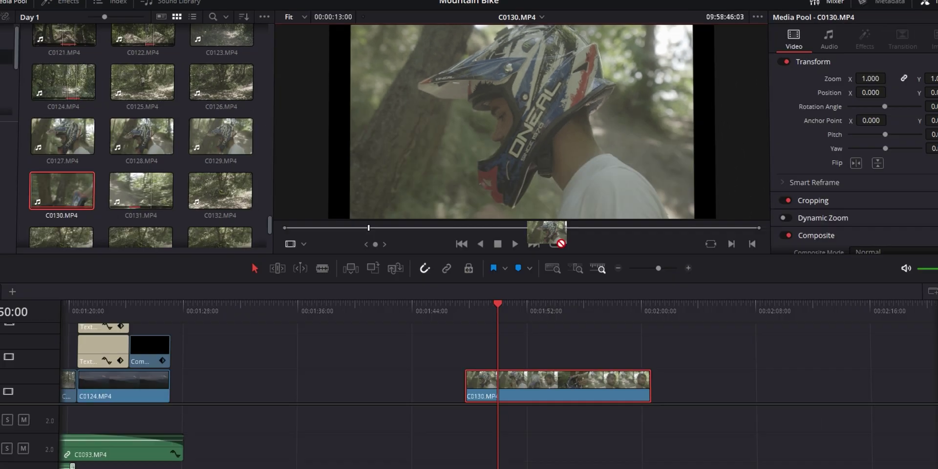
pyautogui.moveTo(541, 394); pyautogui.dragTo(699, 336)
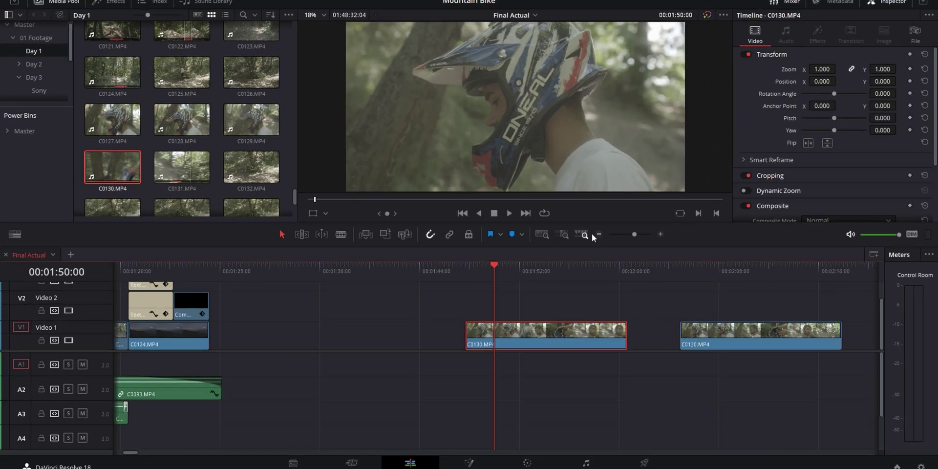
pyautogui.doubleClick(564, 333)
pyautogui.moveTo(526, 180); pyautogui.dragTo(461, 336)
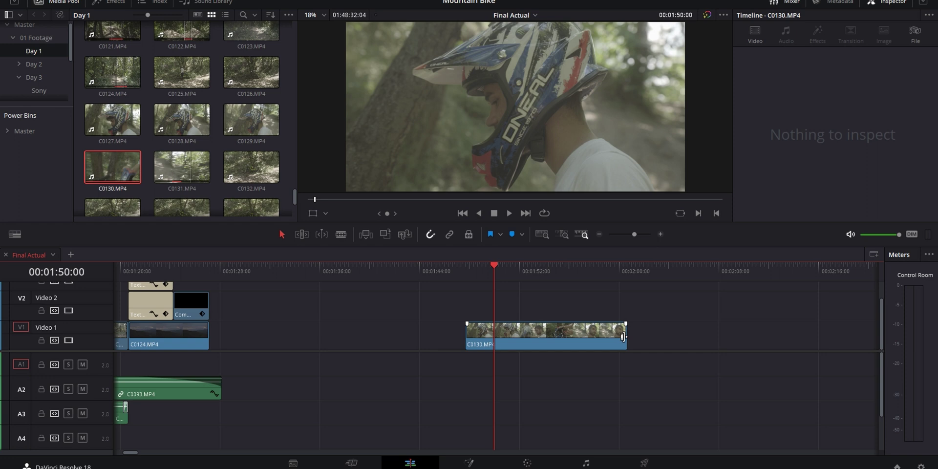
pyautogui.moveTo(626, 337); pyautogui.dragTo(589, 337)
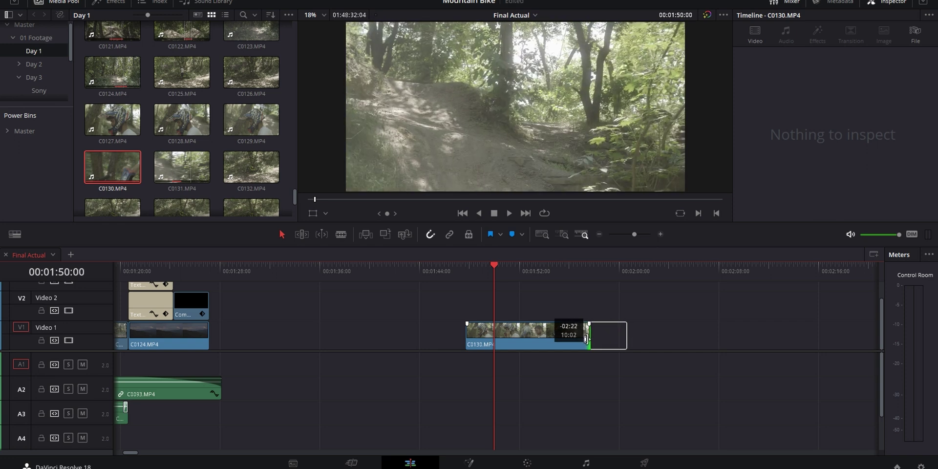
pyautogui.doubleClick(526, 338)
pyautogui.moveTo(527, 181); pyautogui.dragTo(471, 368)
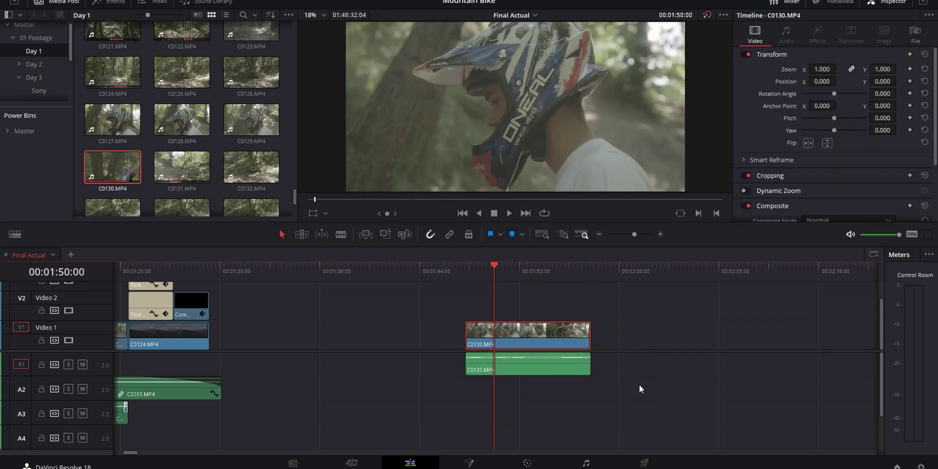